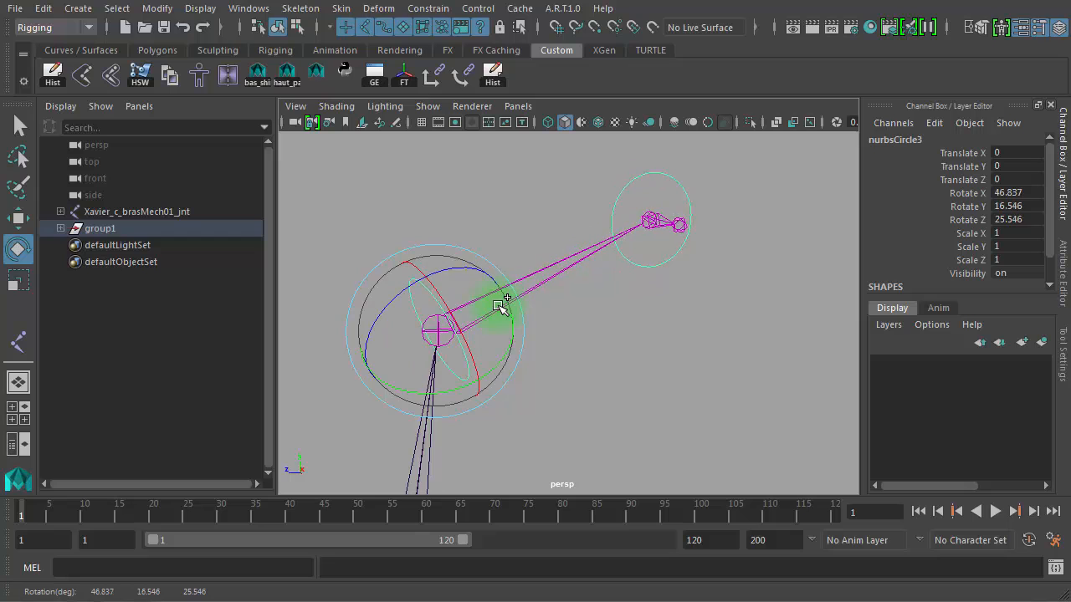
Try rotating the elbow control circle nurbsCircle3 and undo the rotations.
key("ctrl+z")
left_click_drag(501, 282, 463, 233)
key("ctrl+z")
Try moving the elbow control circle nurbsCircle3 away from its joint and undo the move.
key("w")
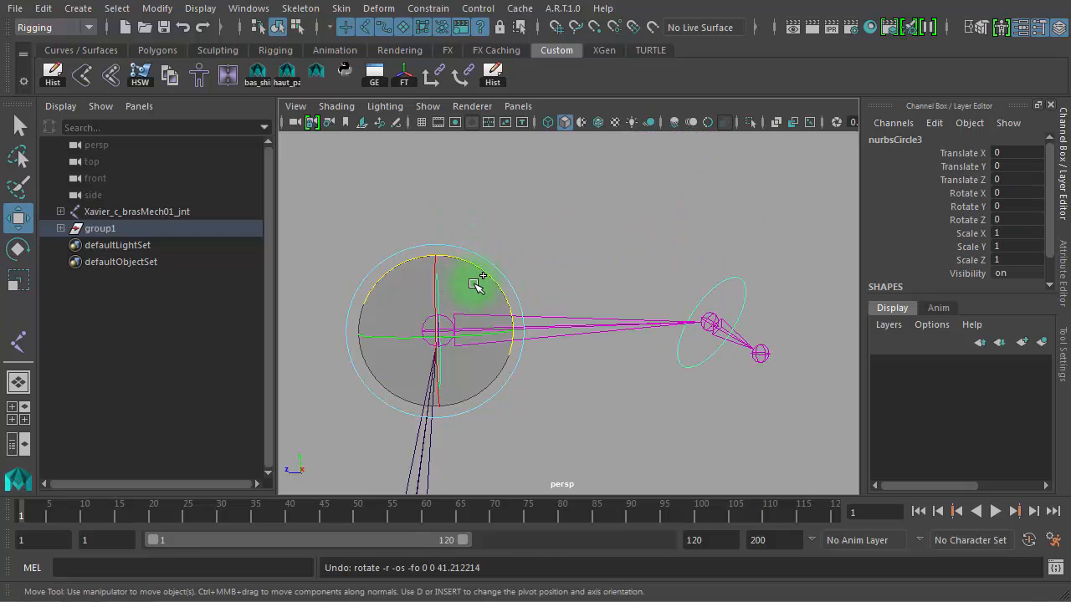
left_click_drag(450, 310, 701, 271)
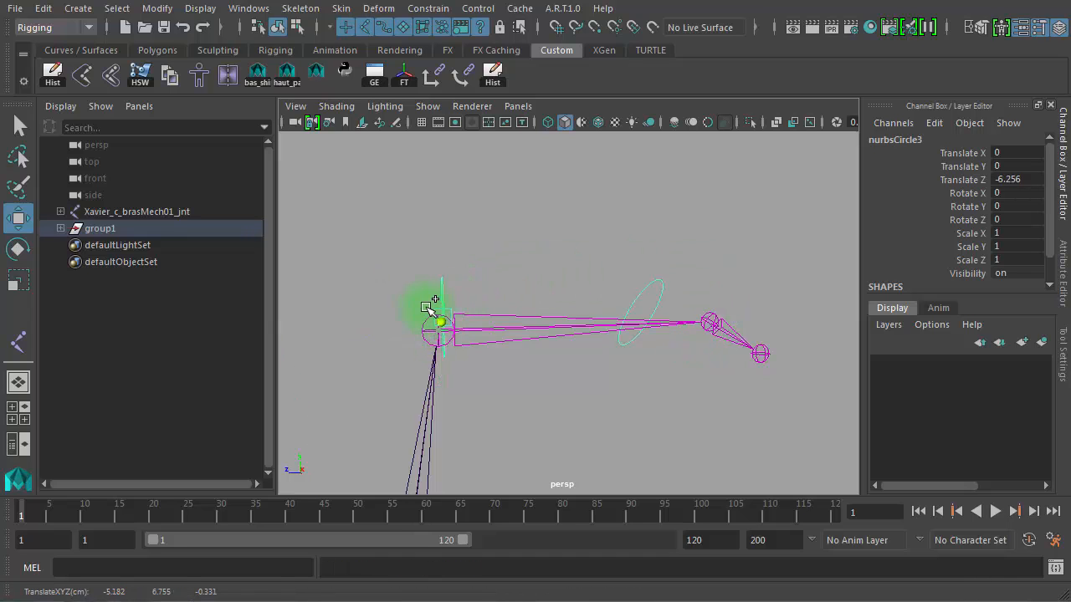
left_click_drag(472, 303, 387, 313)
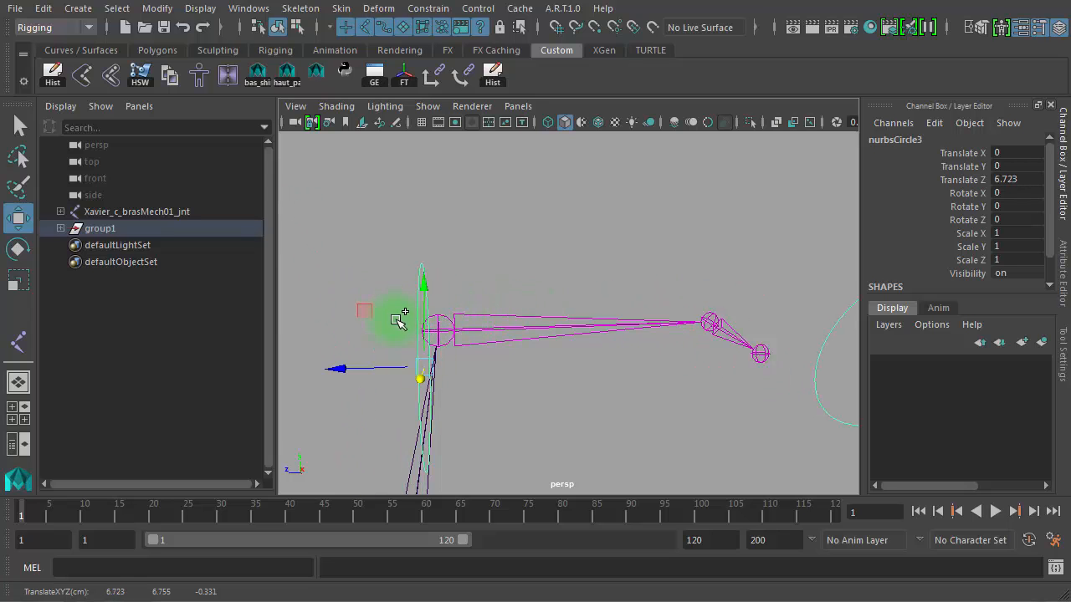
key("ctrl+z")
Try moving the control circle nurbsCircle2 at the base of the upper arm and undo the move.
right_click_drag(548, 404, 479, 391, "alt")
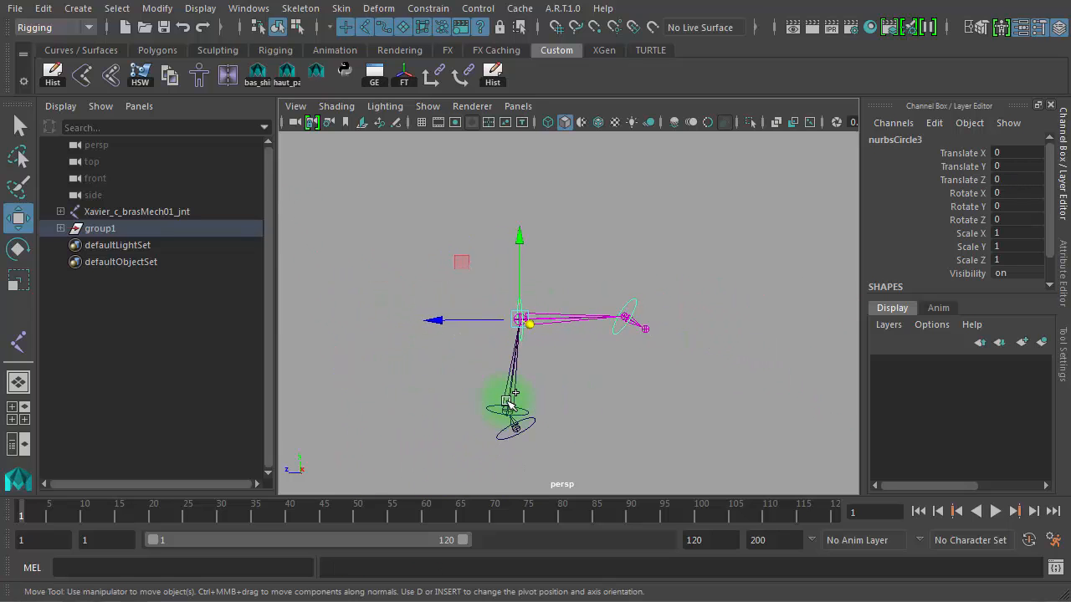
left_click(502, 413)
left_click_drag(504, 411, 477, 346)
key("ctrl+z")
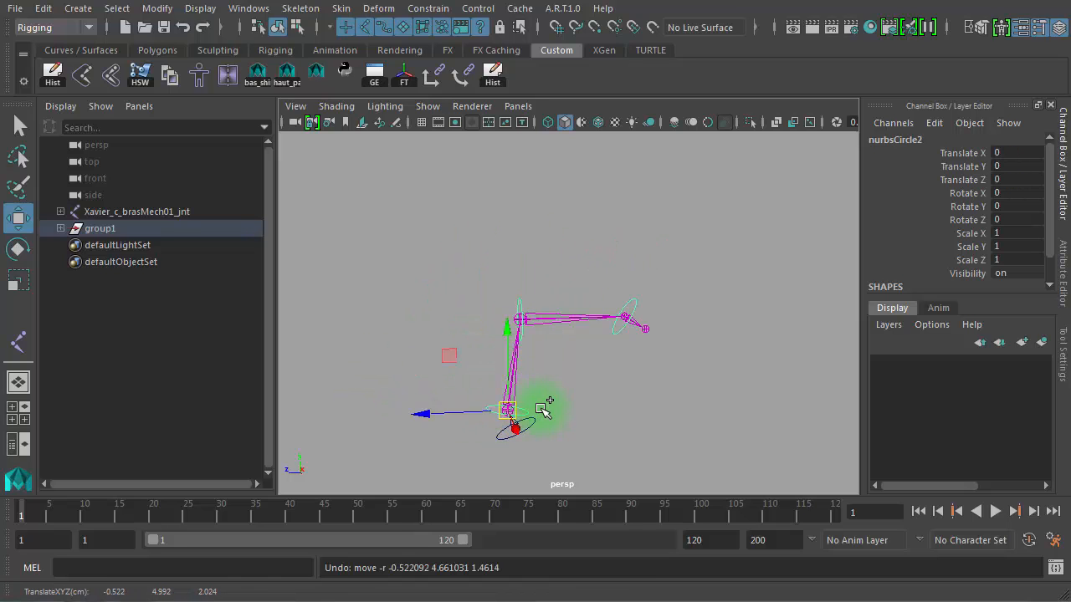
Try moving the lowest control circle nurbsCircle1 off the first joint and undo the move.
left_click(585, 423)
left_click(533, 427)
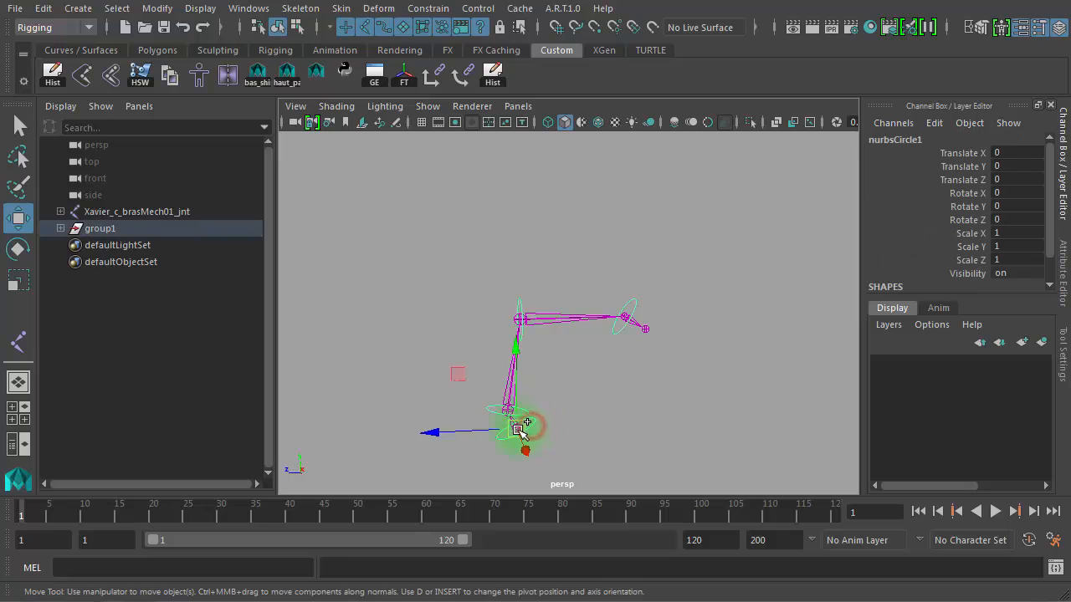
left_click_drag(519, 425, 407, 382)
key("ctrl+z")
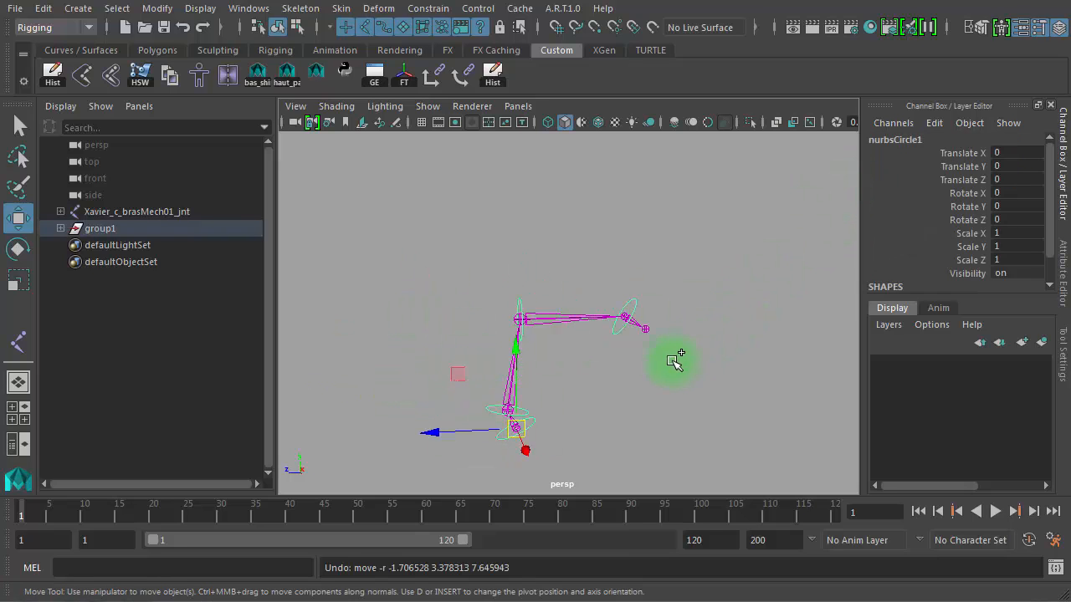
Try scaling nurbsCircle1 uniformly by about 1.53 and undo the scaling.
key("r")
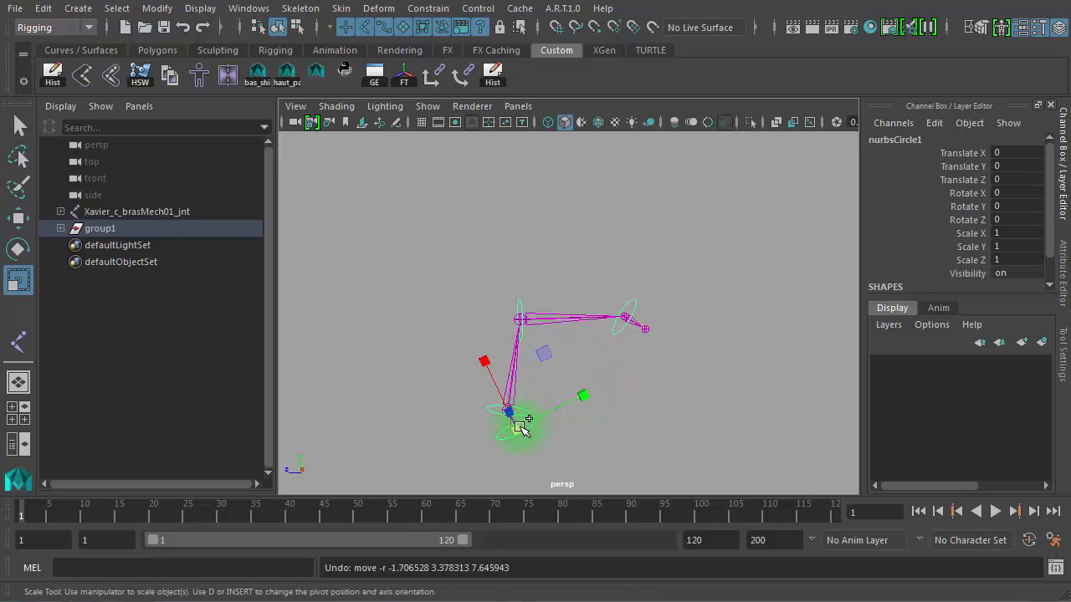
left_click_drag(518, 424, 640, 410)
key("ctrl+z")
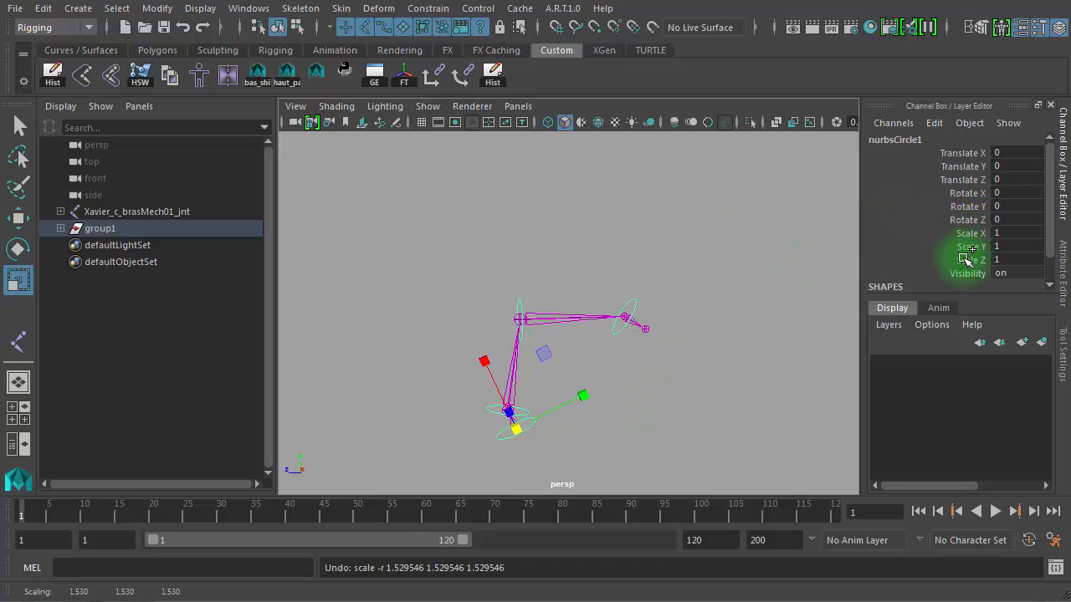
left_click_drag(967, 232, 971, 259)
left_click(969, 178, "ctrl")
left_click(968, 167, "ctrl")
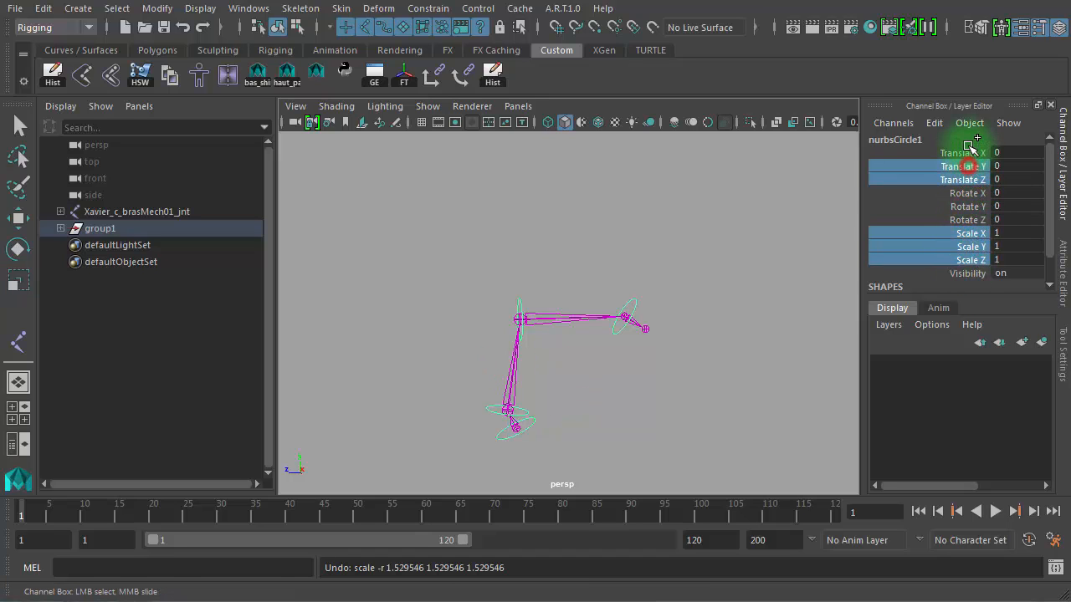
left_click(971, 153, "ctrl")
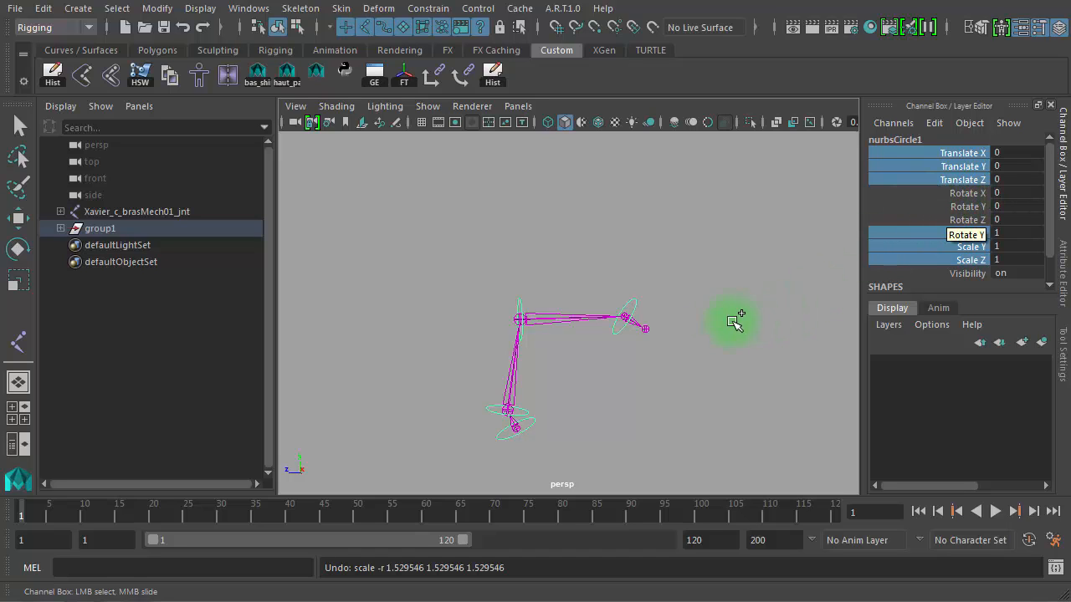
Lock and hide the Translate and Scale X, Y and Z channels of nurbsCircle1, nurbsCircle2 and nurbsCircle3 together.
left_click(605, 384)
key("r")
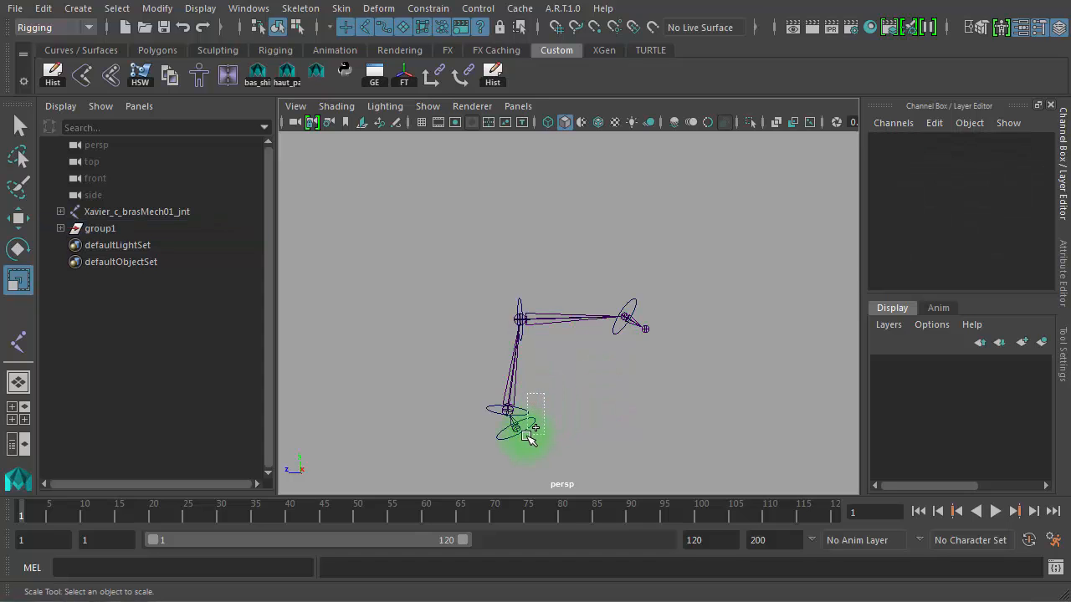
left_click_drag(527, 439, 528, 436)
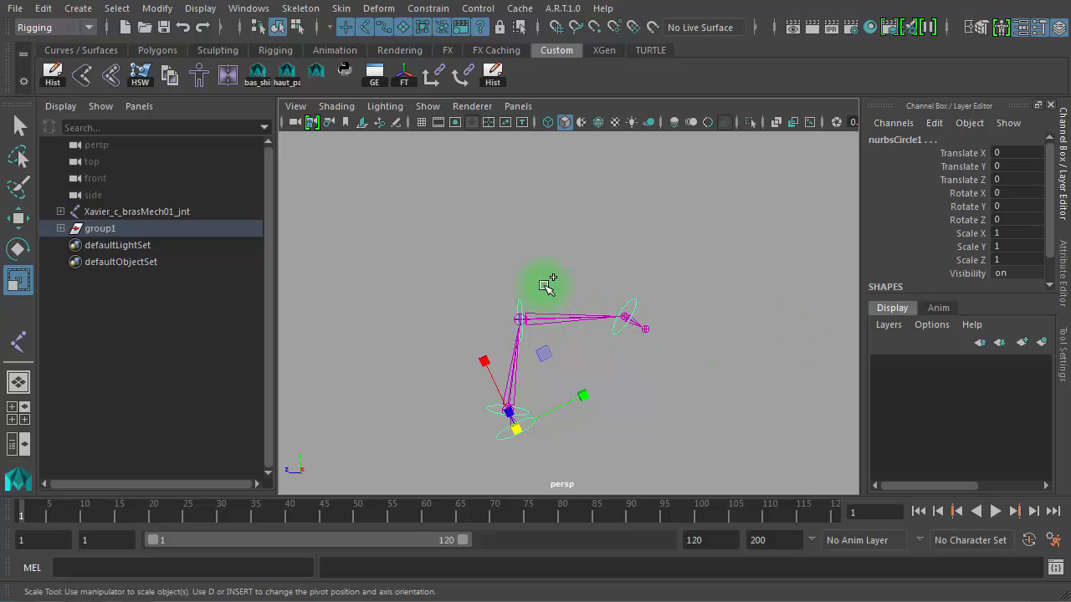
left_click_drag(508, 303, 505, 306)
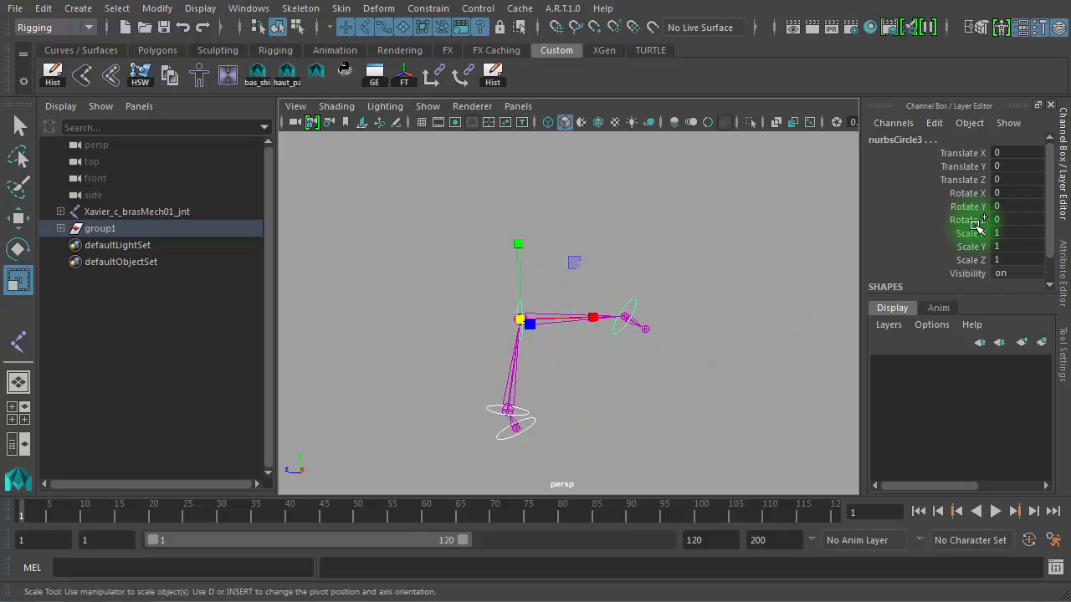
left_click_drag(970, 234, 963, 245)
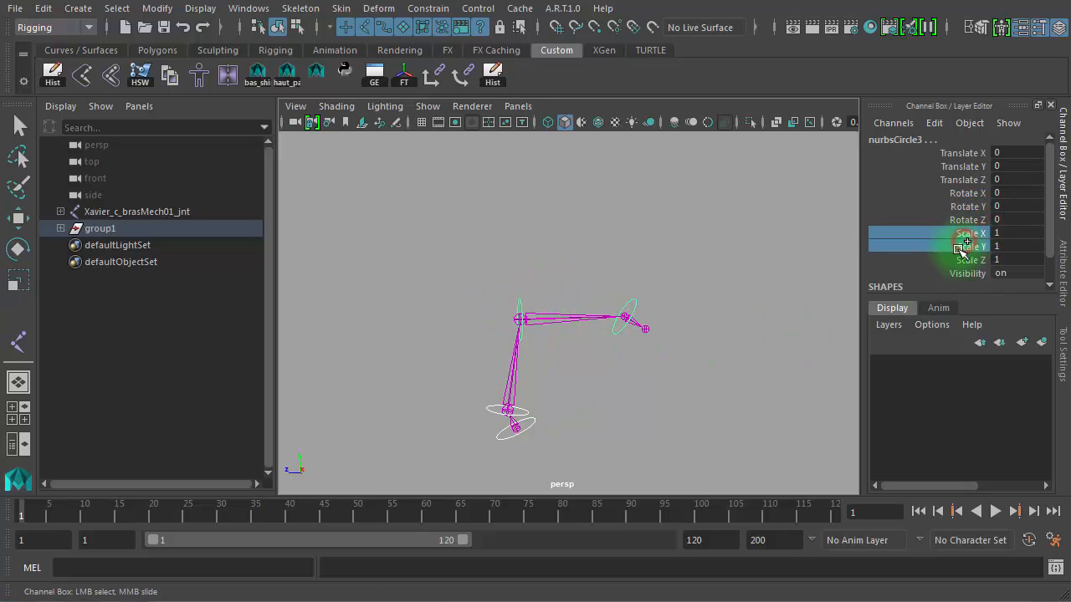
left_click(960, 258, "ctrl")
left_click(966, 178, "ctrl")
left_click(965, 165, "ctrl")
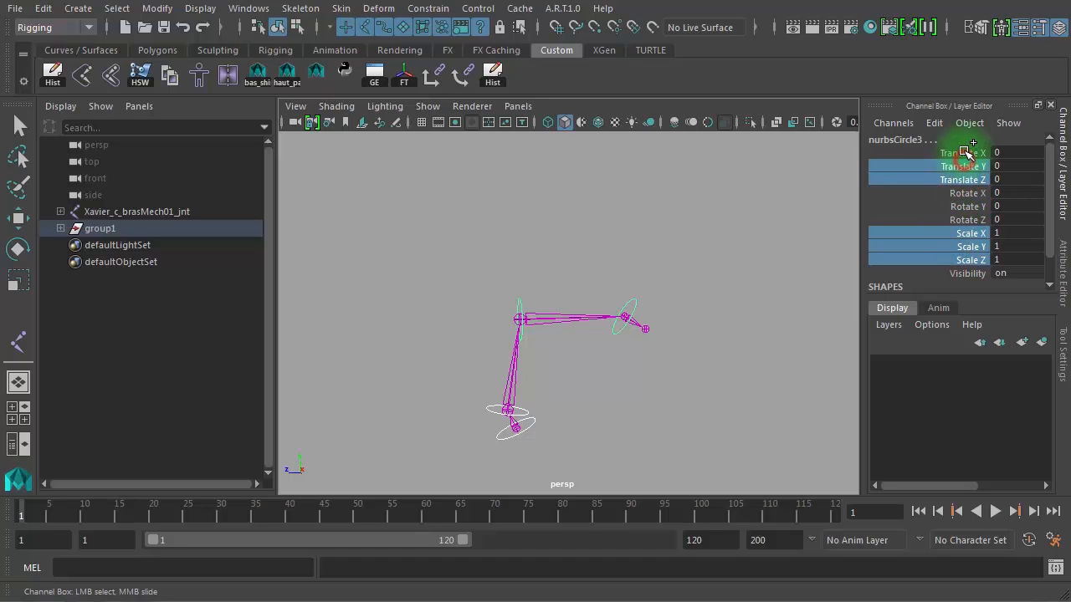
left_click(964, 154, "ctrl")
right_click(922, 156)
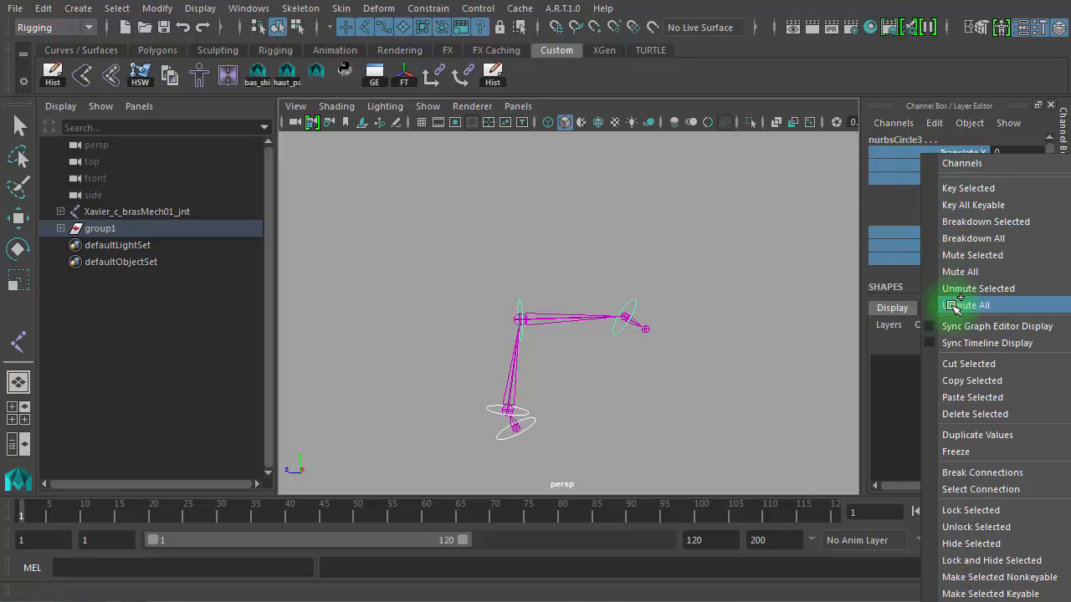
right_click(871, 155)
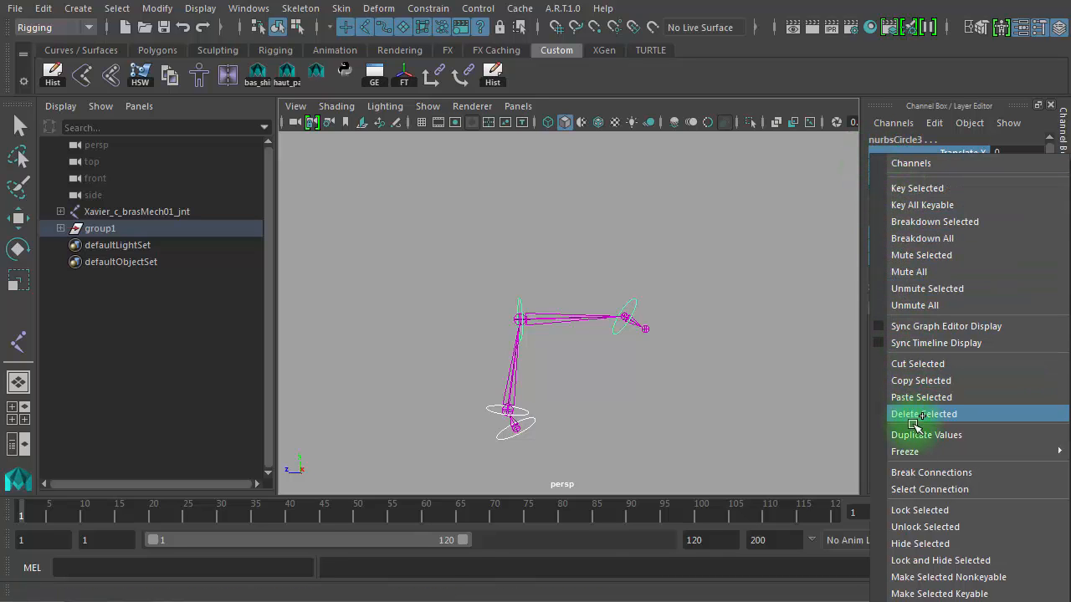
left_click(935, 560)
key("r")
Select only nurbsCircle3 to check which channels remain, and clear the selection.
left_click(746, 383)
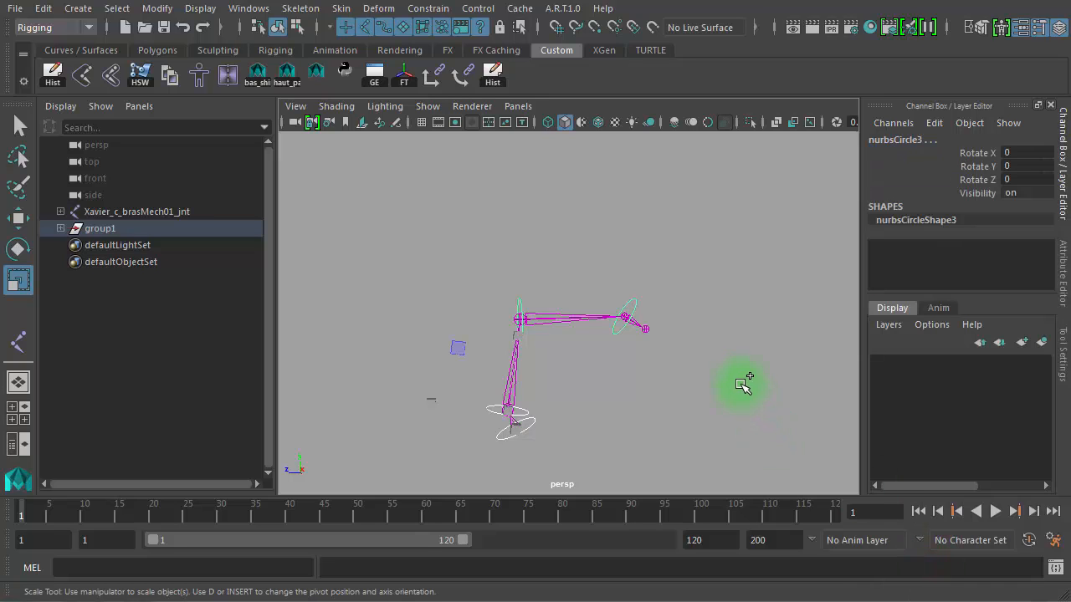
left_click(646, 305)
left_click(556, 287)
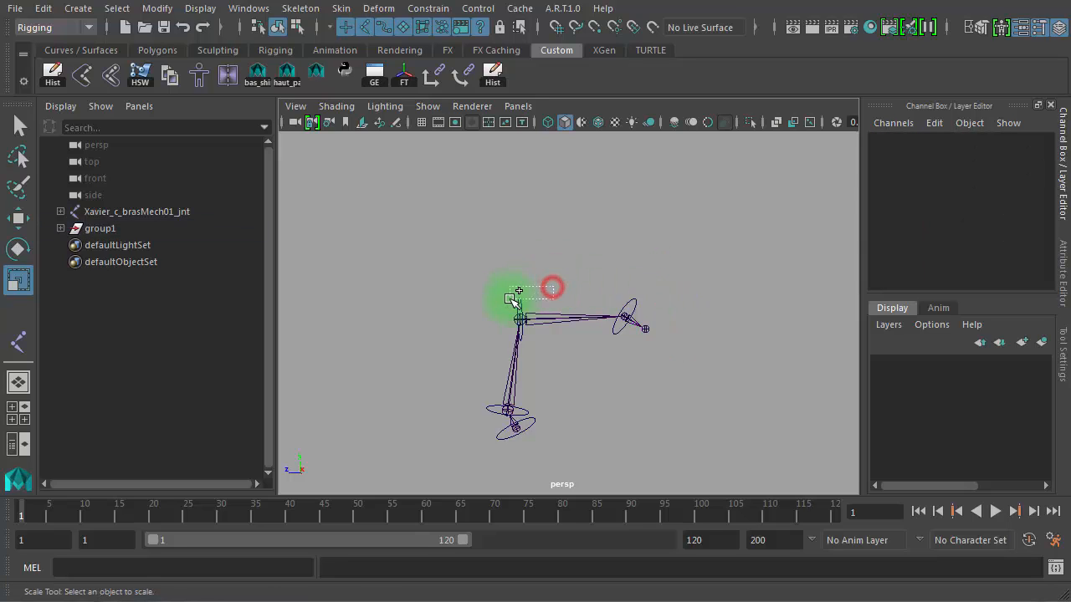
left_click_drag(511, 298, 509, 301)
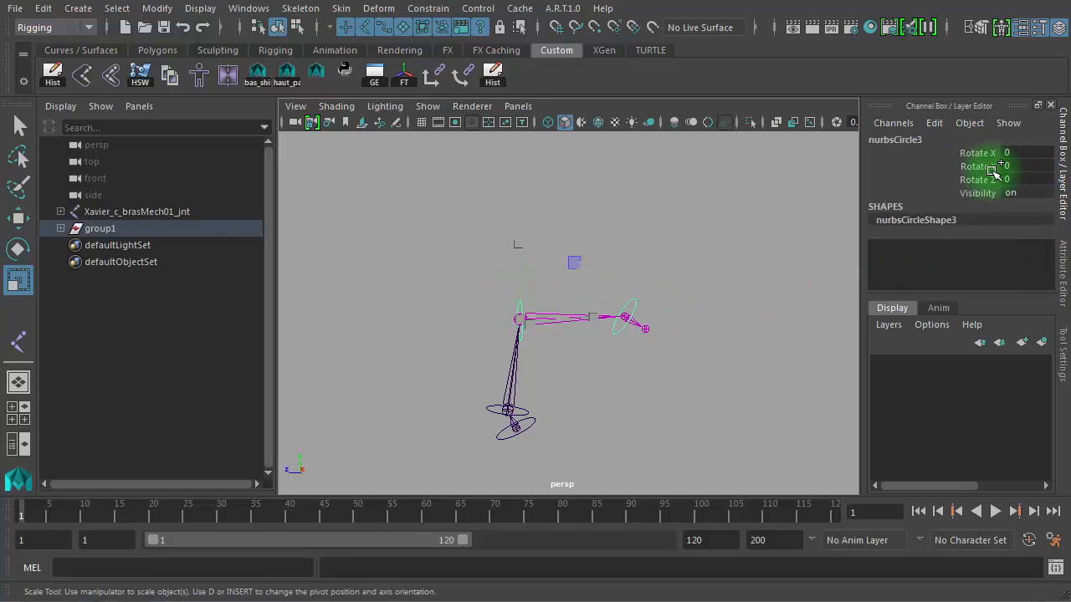
left_click(632, 376)
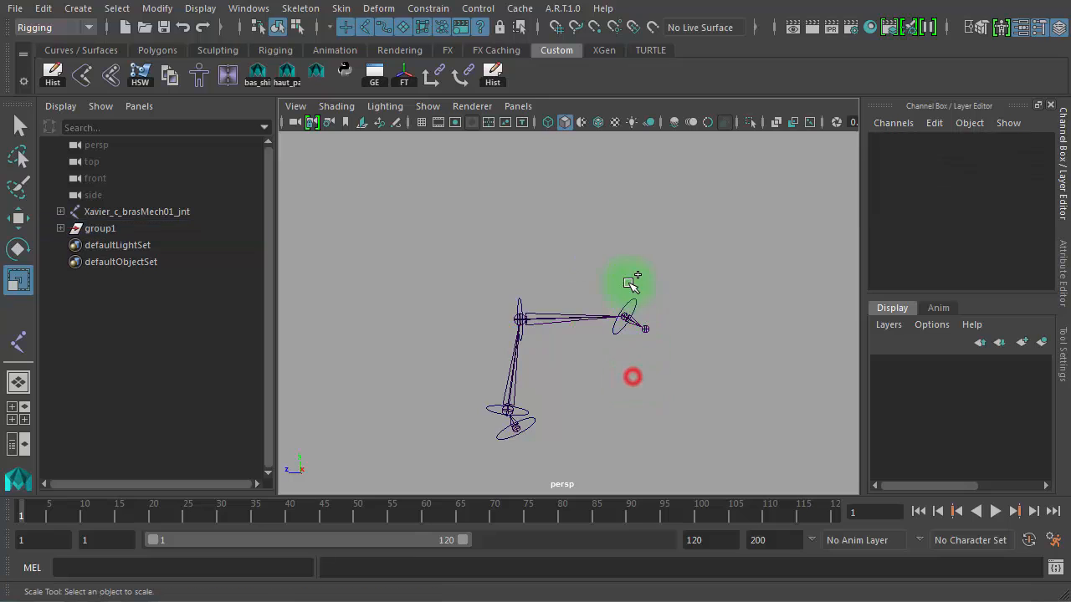
Lock the Translate X, Y, Z, Rotate Y and Scale X, Y, Z channels of the wrist control circle nurbsCircle4.
left_click_drag(627, 283, 633, 302)
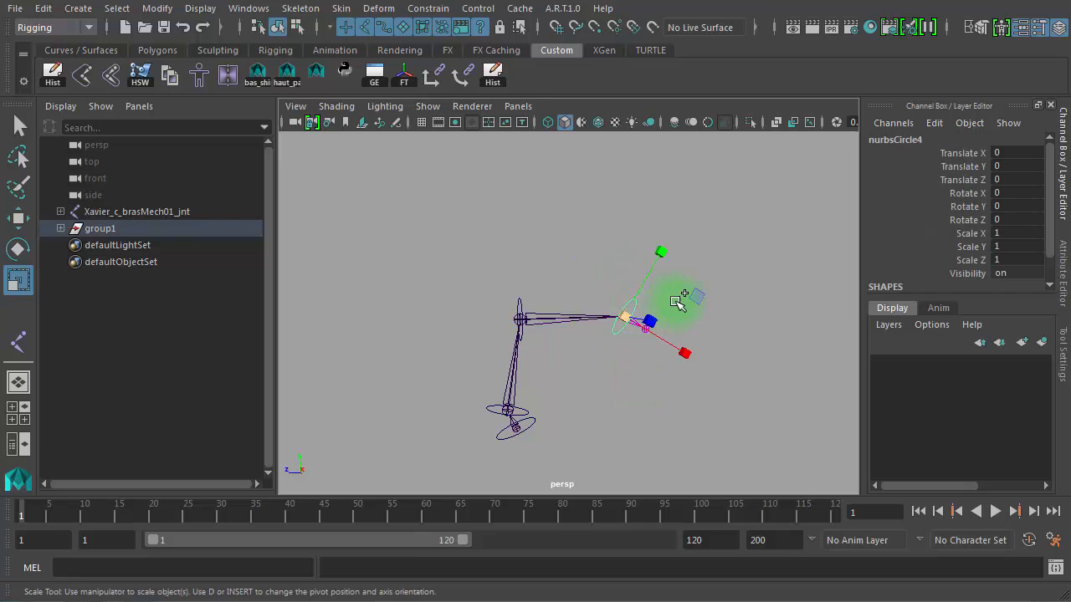
left_click_drag(964, 153, 963, 180)
left_click(959, 207, "ctrl")
left_click(968, 233, "ctrl")
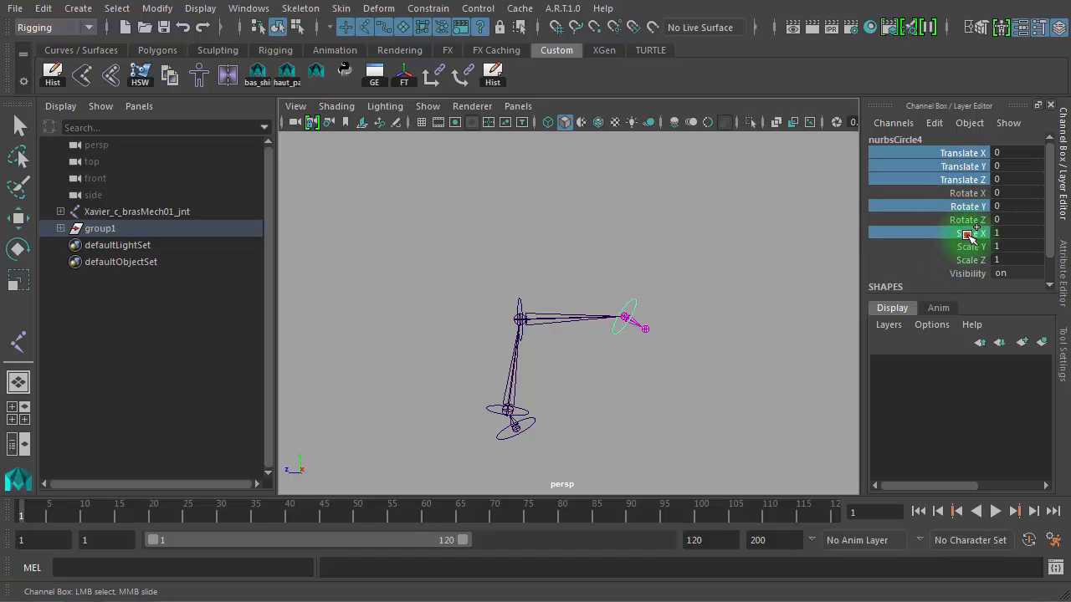
left_click(963, 247, "ctrl")
left_click(961, 260, "ctrl")
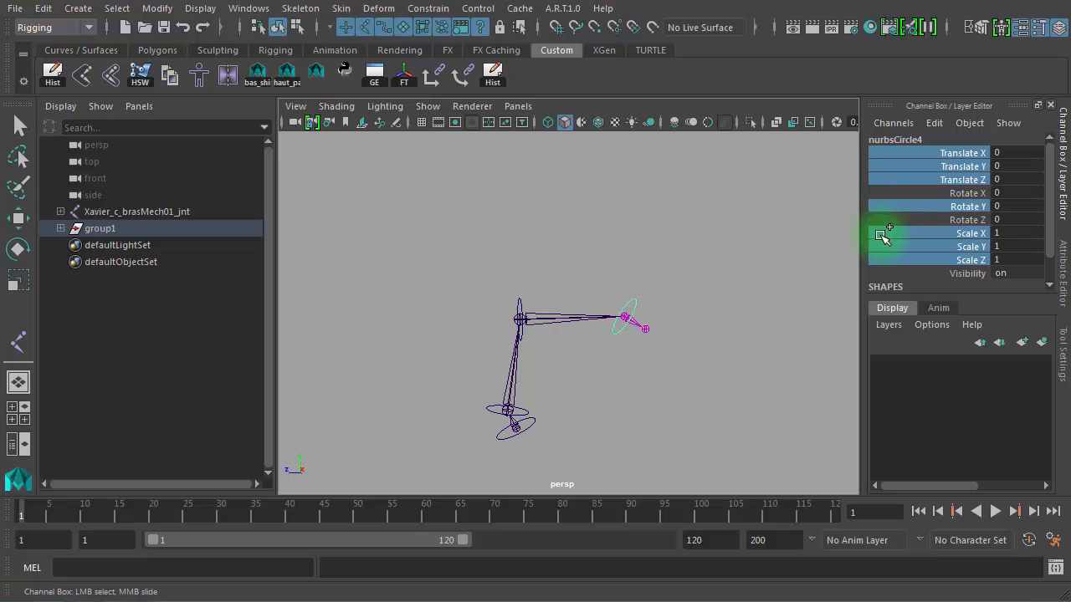
right_click_drag(875, 149, 920, 506)
key("r")
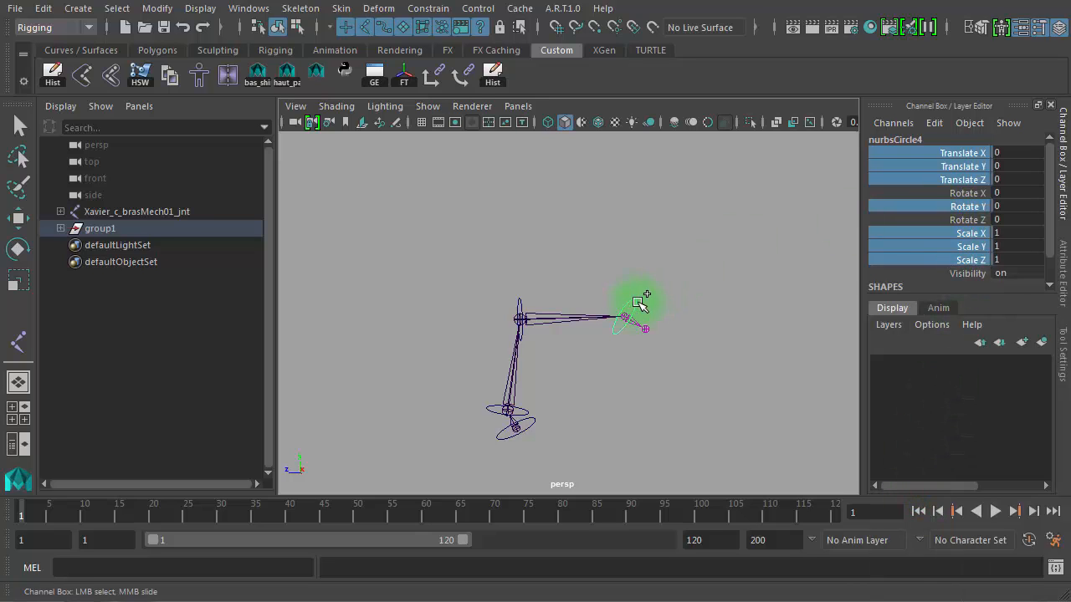
Hide the Translate X, Y, Z, Rotate Y and Scale X, Y, Z channels of nurbsCircle4.
left_click(645, 301)
left_click_drag(630, 305, 631, 306)
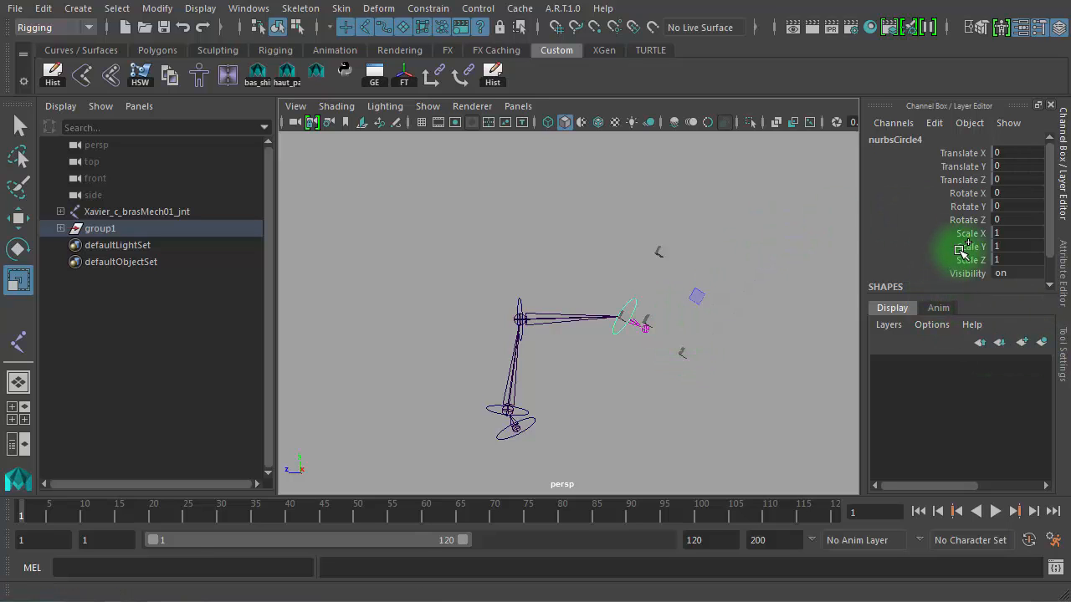
left_click_drag(967, 236, 978, 261)
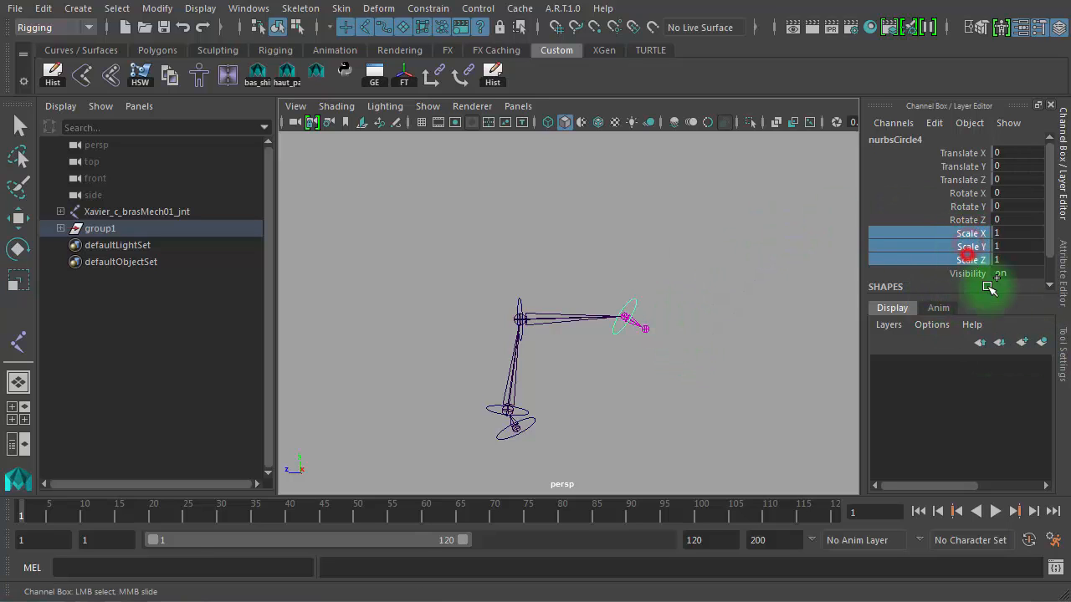
left_click(981, 207, "ctrl")
left_click(980, 178, "ctrl")
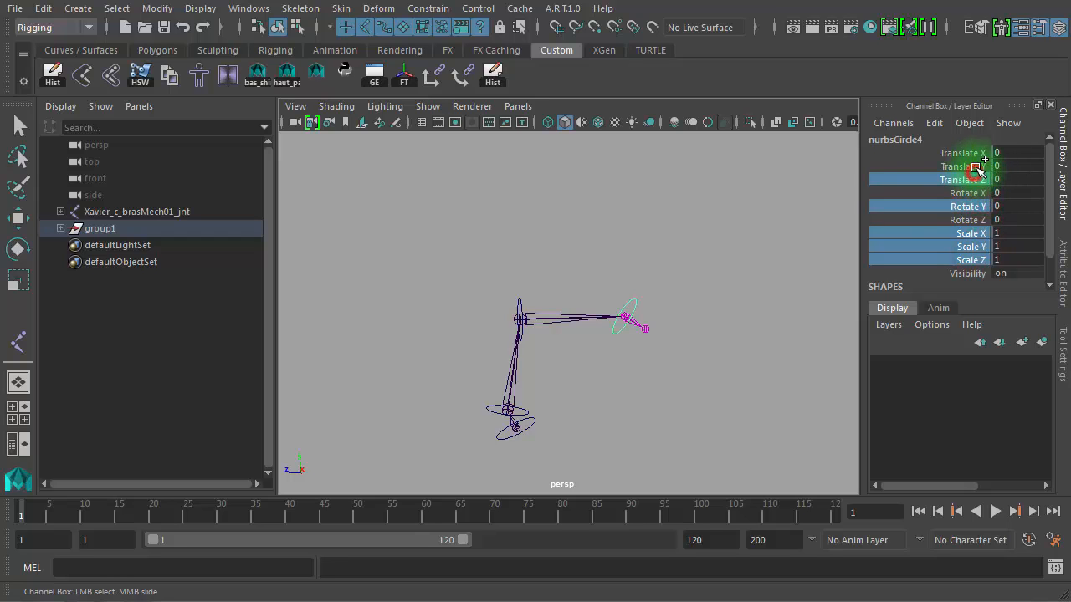
left_click(977, 167, "ctrl")
left_click(975, 151, "ctrl")
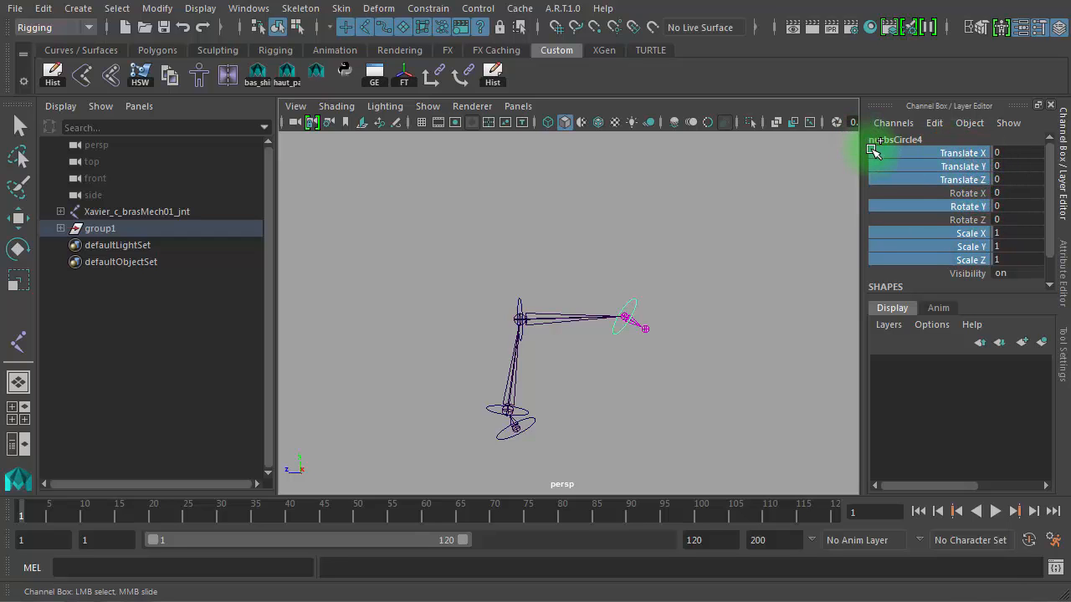
right_click_drag(872, 151, 912, 539)
key("r")
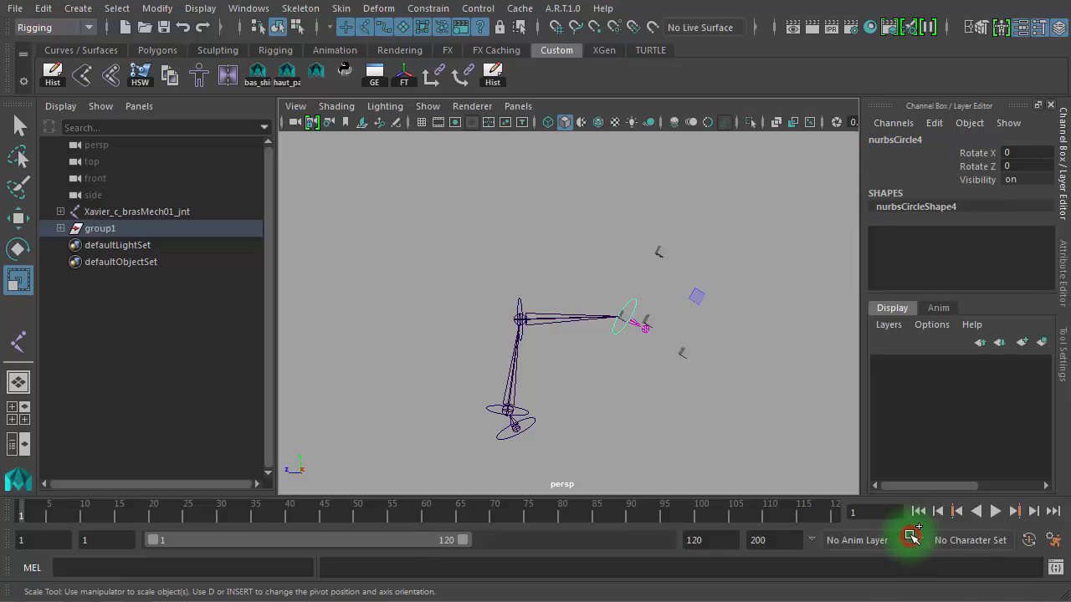
Deselect and reselect nurbsCircle4 to check its remaining channels.
left_click(715, 427)
left_click_drag(626, 295, 657, 308)
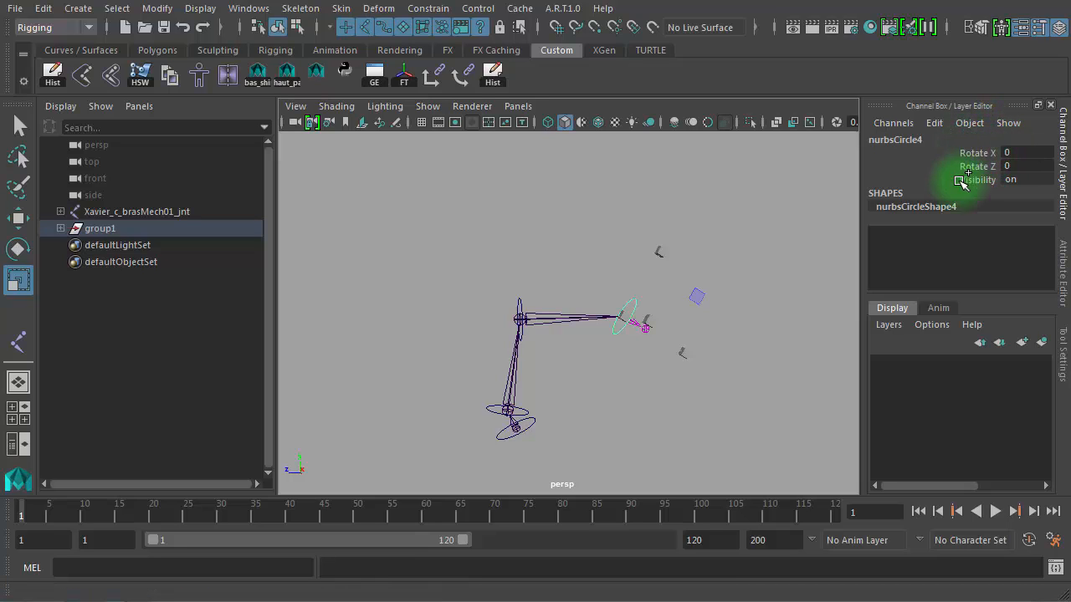
left_click(619, 218)
left_click_drag(644, 304, 645, 306)
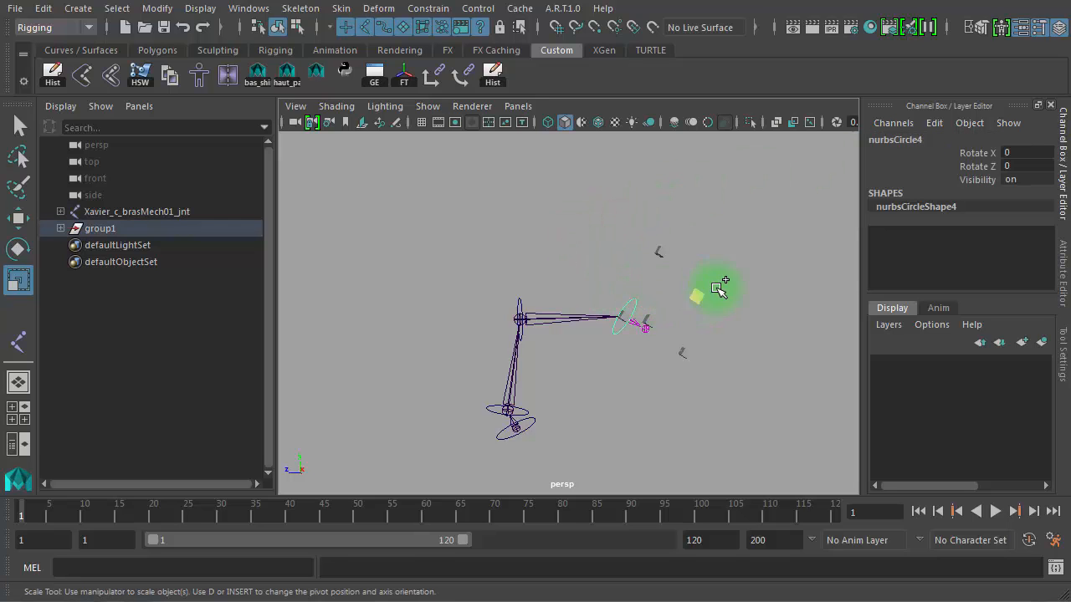
Open Channel Control for nurbsCircle4, make its window taller, and check the keyable channels against those in the Channel Box.
right_click_drag(689, 288, 800, 296, "alt")
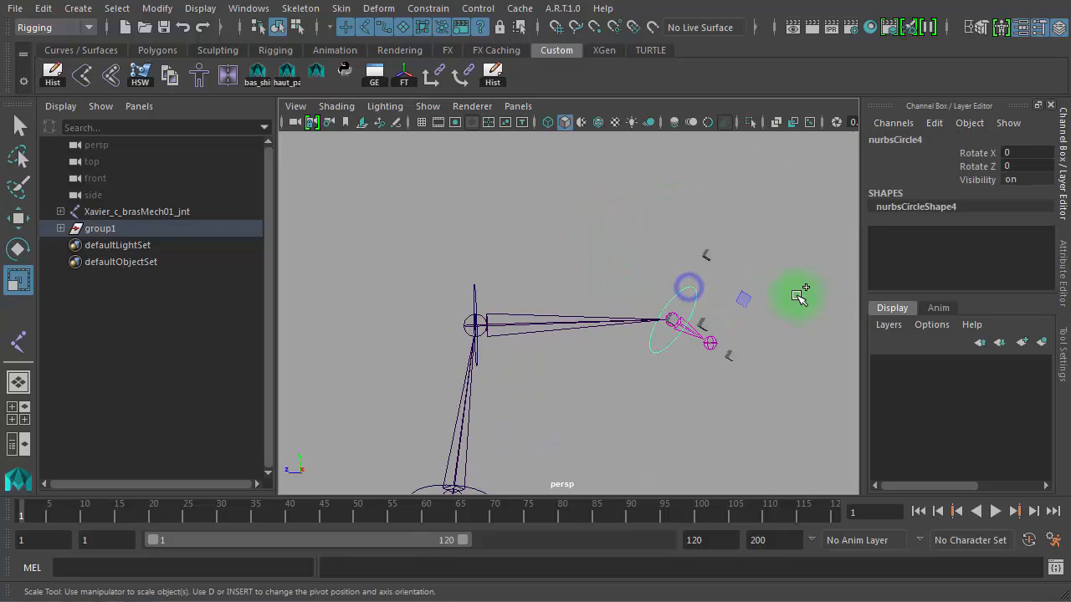
left_click(936, 123)
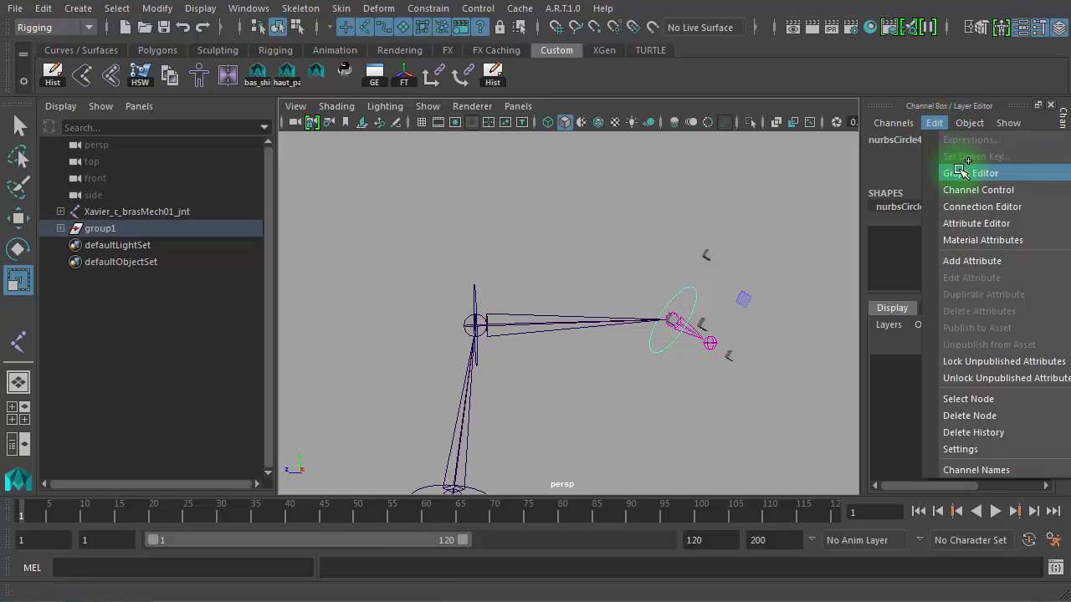
left_click(969, 191)
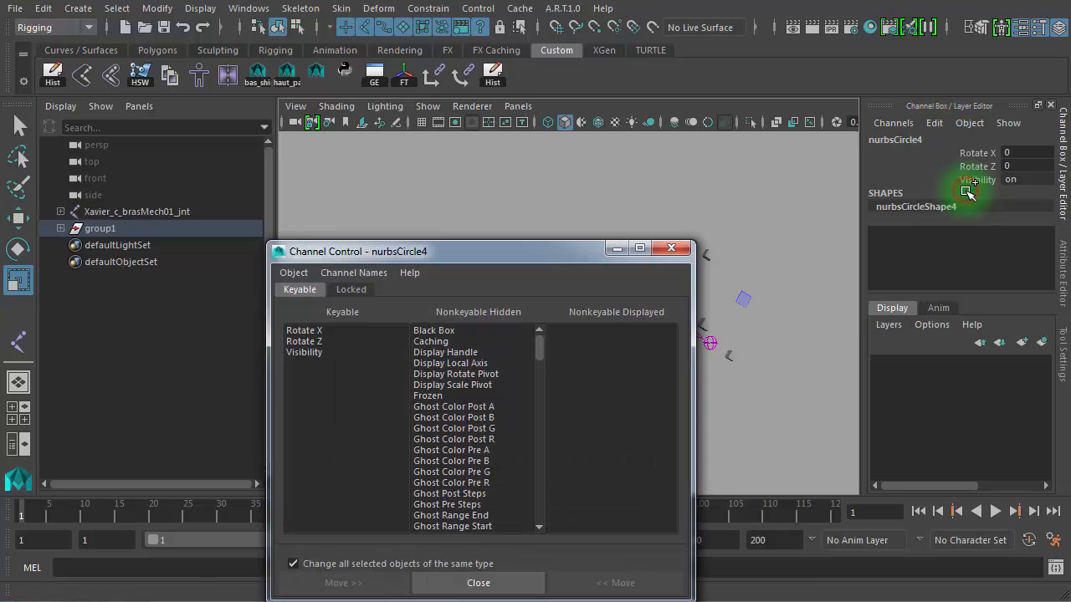
left_click_drag(391, 251, 472, 47)
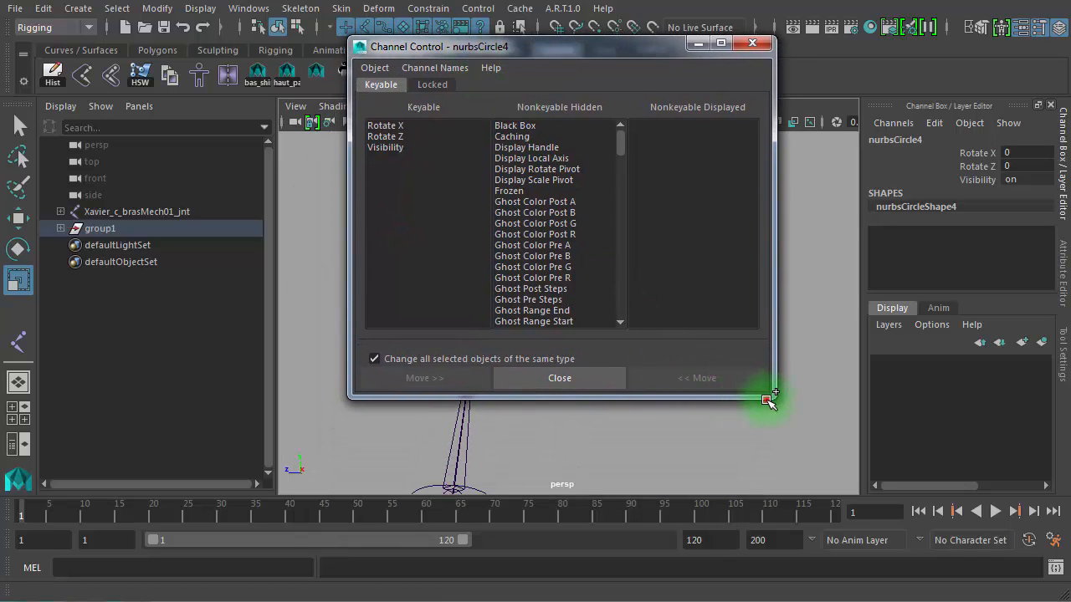
left_click_drag(768, 400, 731, 460)
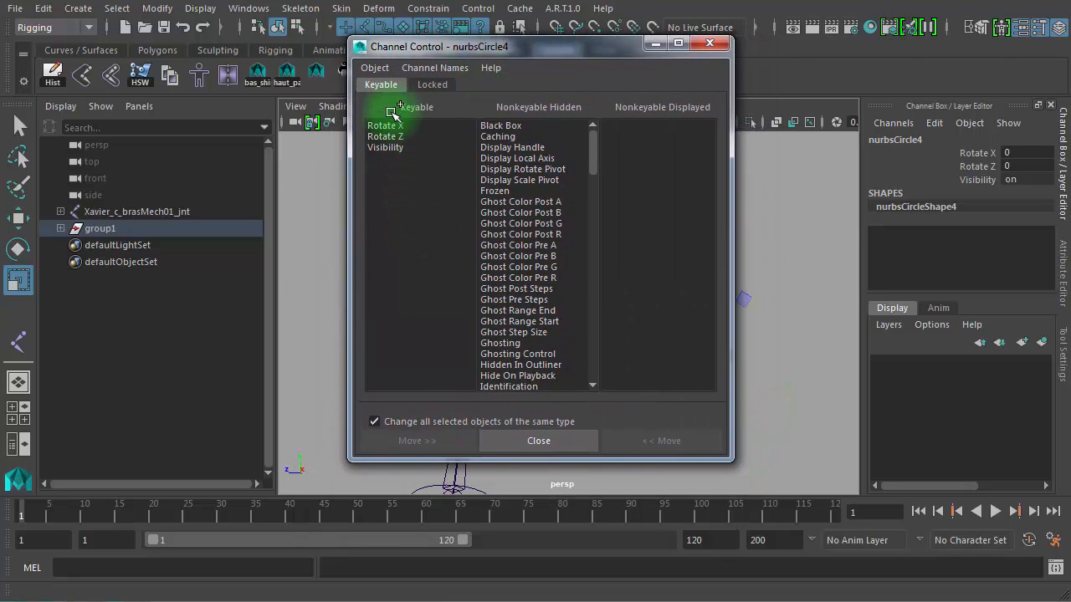
left_click_drag(390, 125, 401, 149)
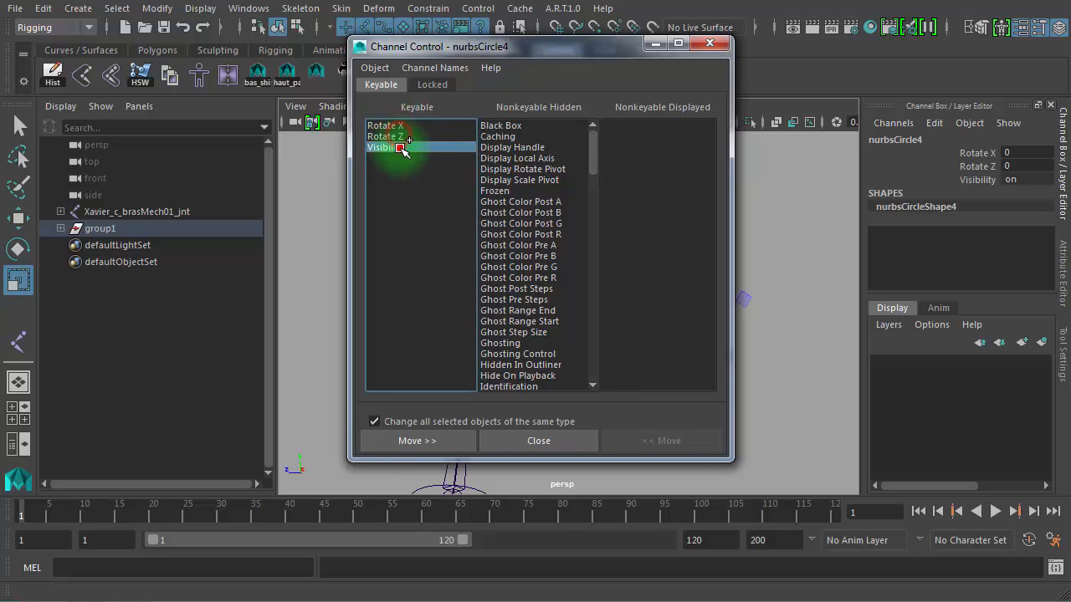
left_click_drag(991, 152, 989, 178)
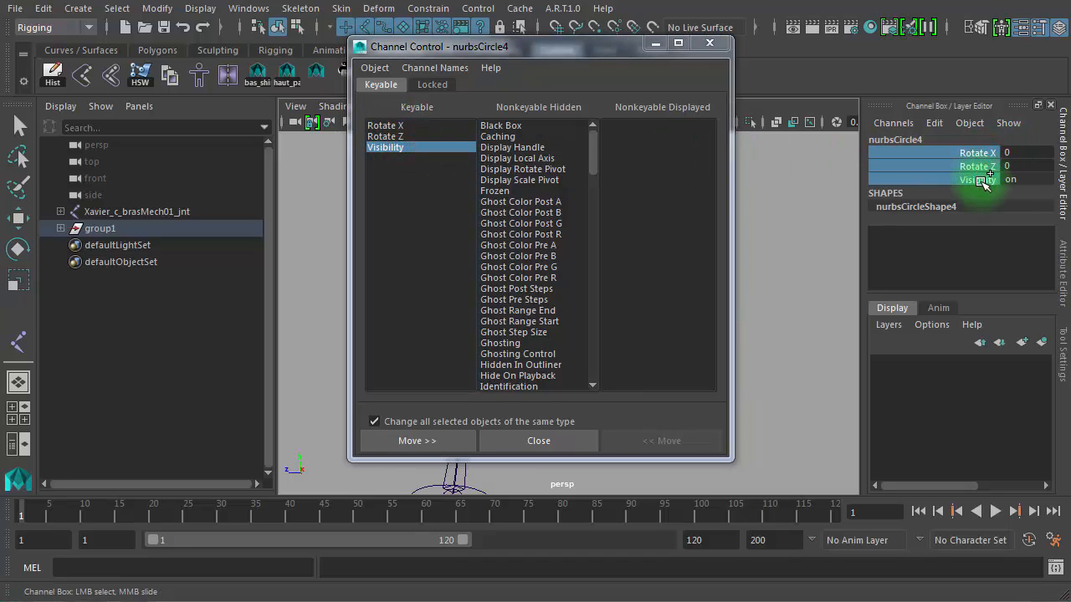
Restore nurbsCircle4's Rotate Y channel by moving it from the nonkeyable hidden channels to the keyable ones.
left_click(552, 136)
left_click_drag(596, 182, 597, 329)
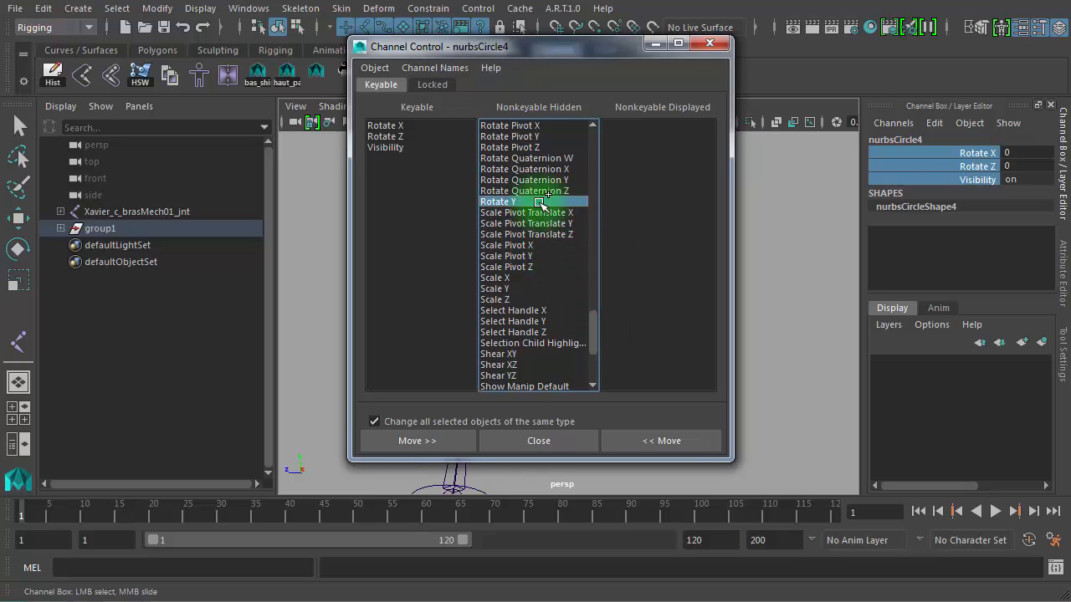
left_click_drag(491, 202, 683, 444)
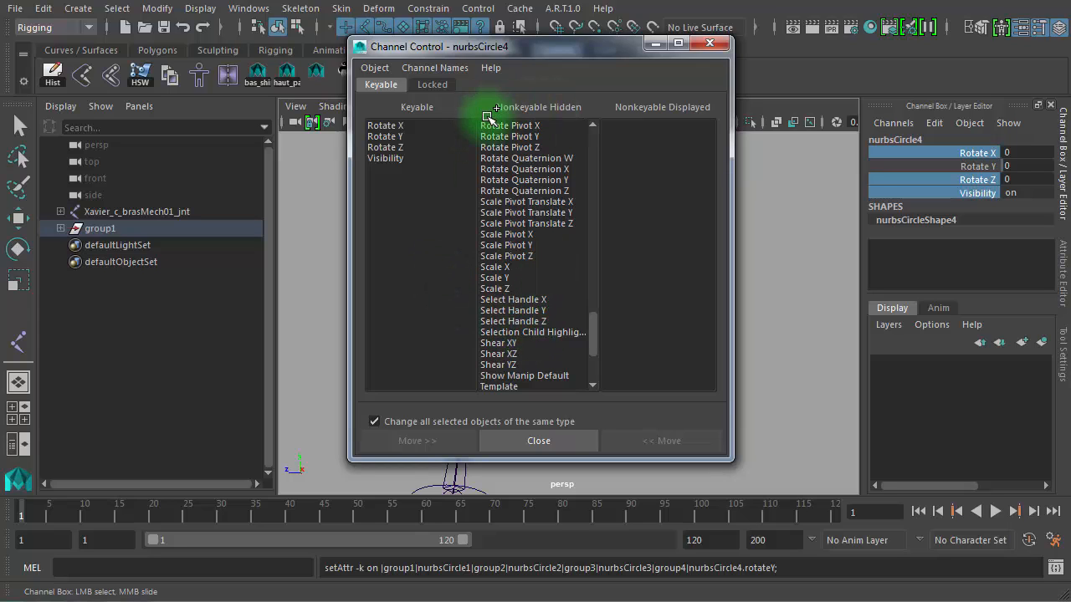
Try unlocking nurbsCircle4's Rotate Y channel directly from the Channel Box.
left_click(962, 166)
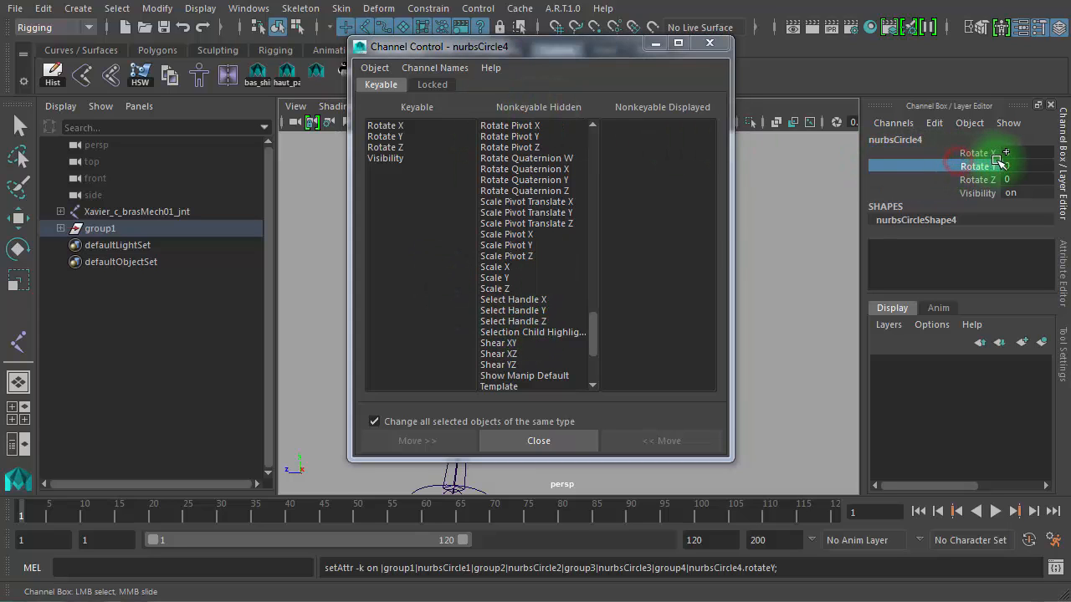
right_click(874, 164)
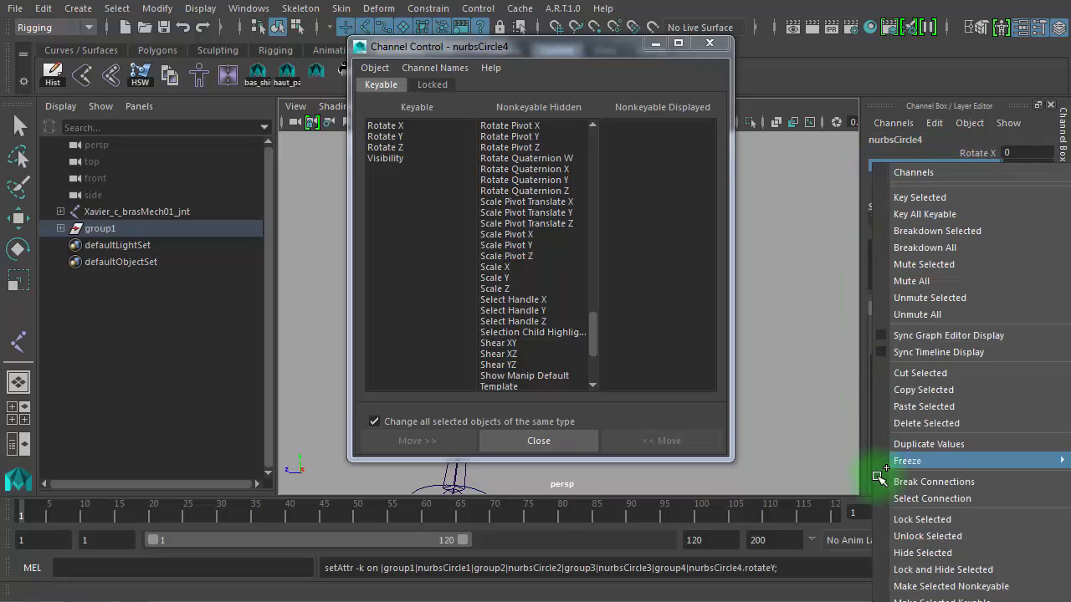
left_click(900, 535)
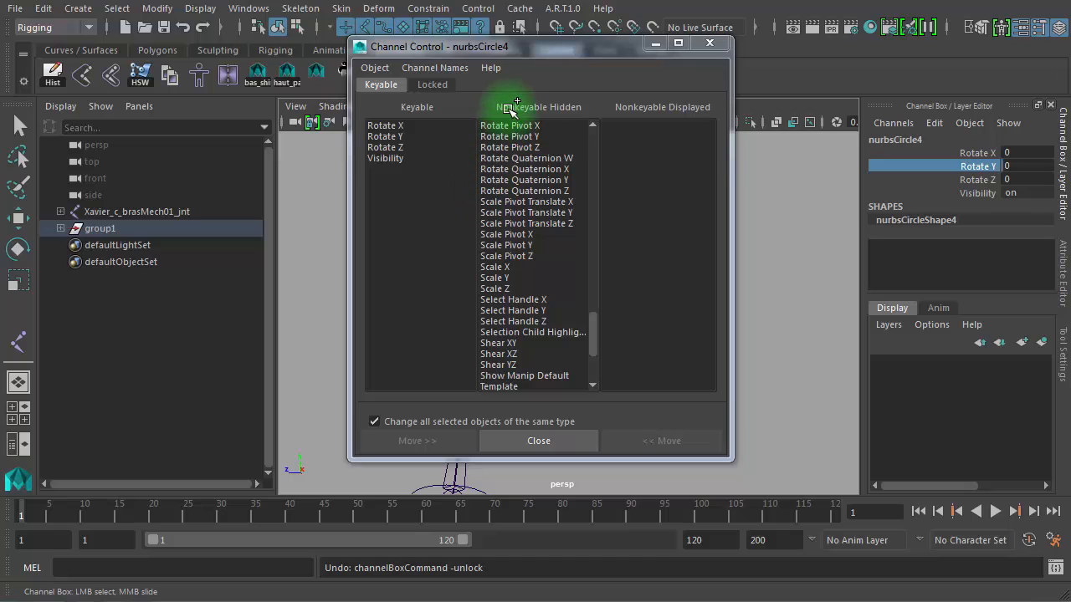
Move nurbsCircle4's Rotate Y from the locked to the non-locked channels, close Channel Control and activate the Rotate tool.
left_click(433, 85)
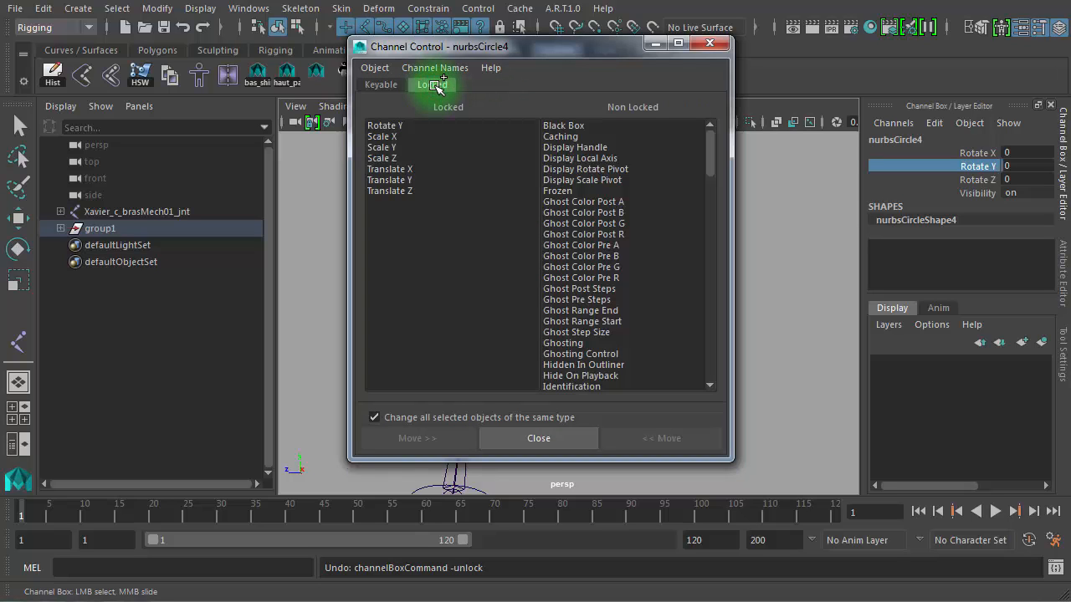
left_click(393, 125)
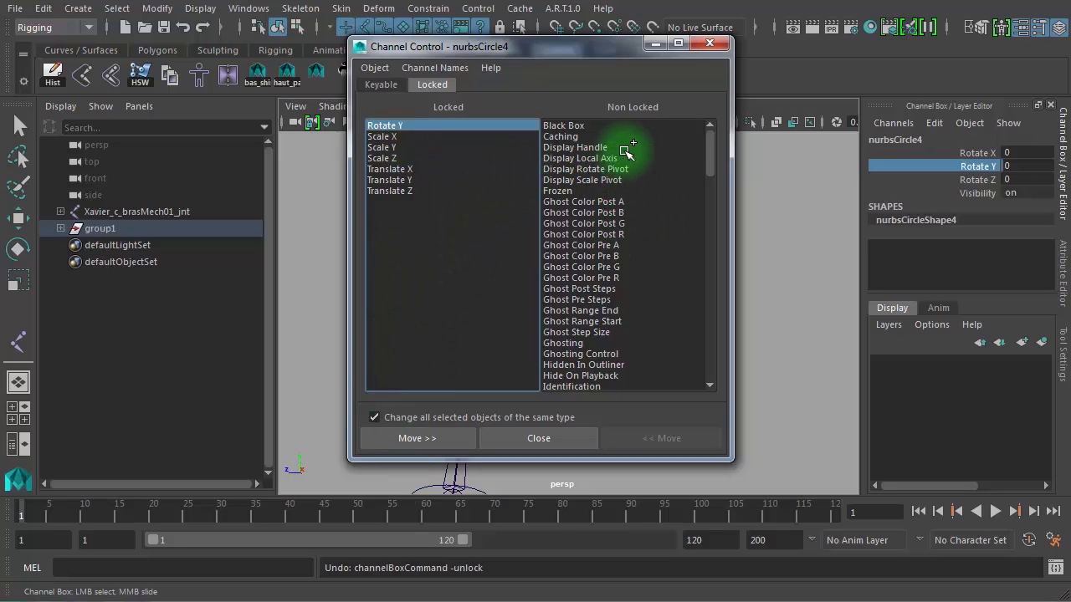
left_click(420, 437)
left_click(709, 42)
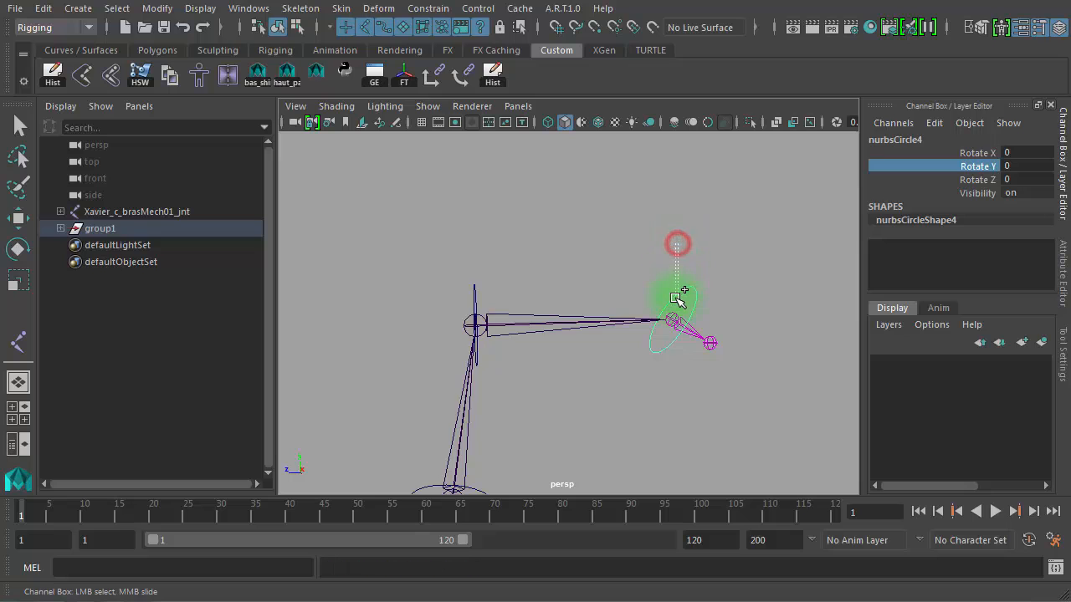
key("e")
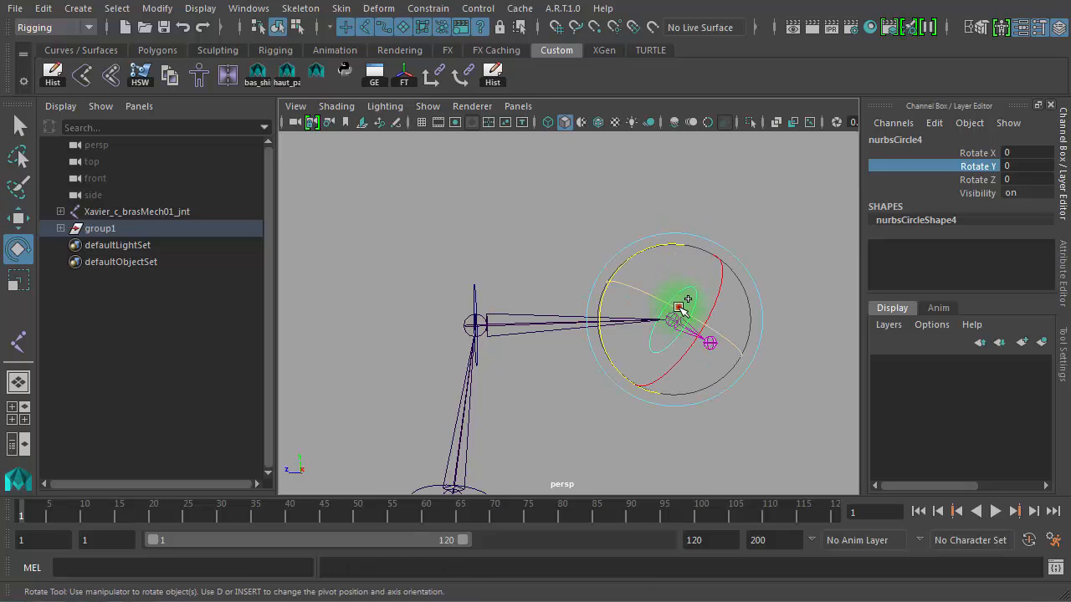